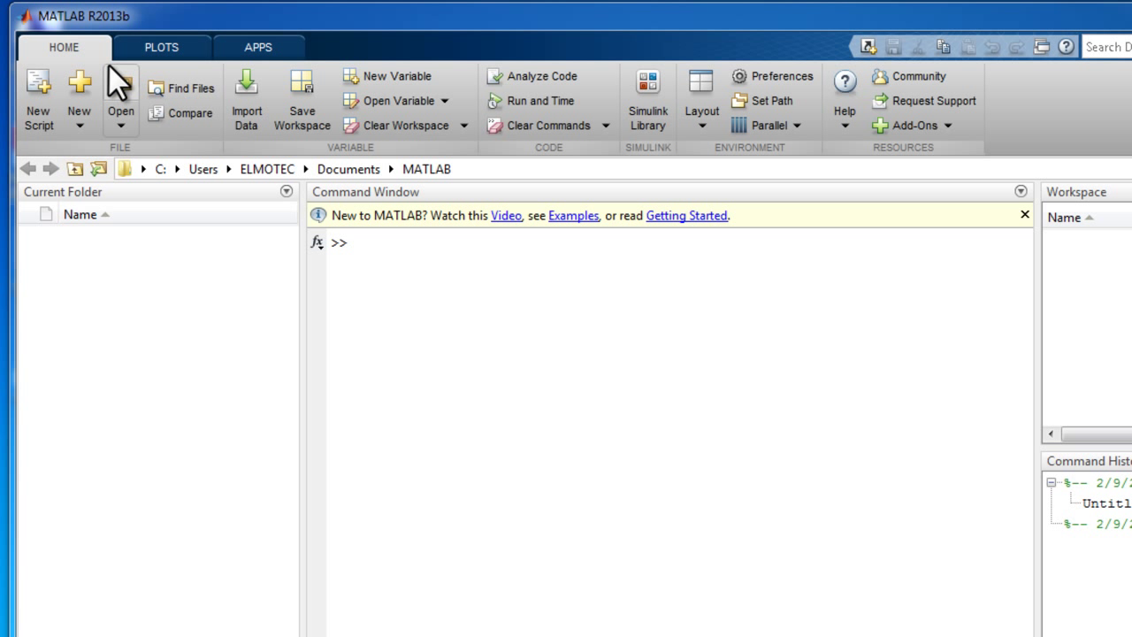
Browse the Plots and Apps galleries, then return to the Home tools
left_click(164, 47)
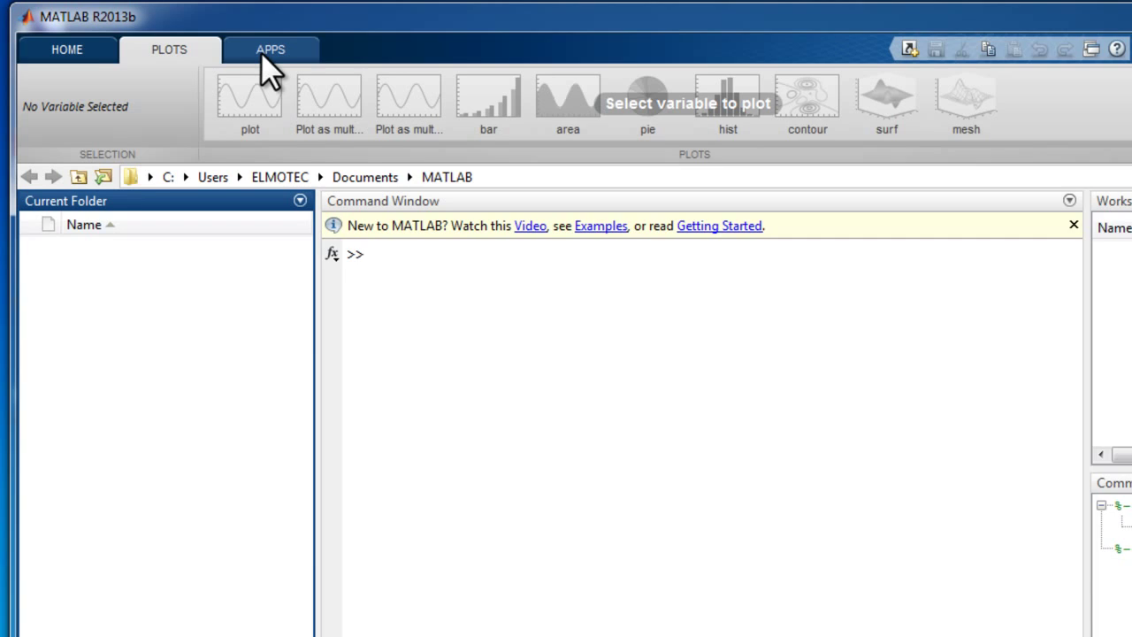
left_click(249, 51)
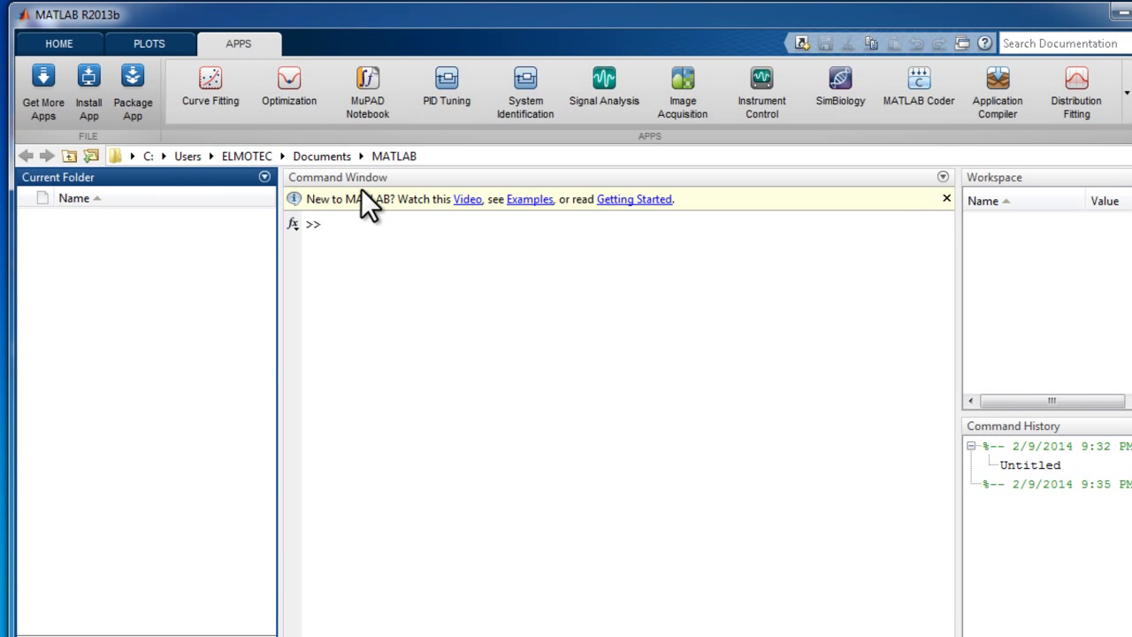
left_click(59, 47)
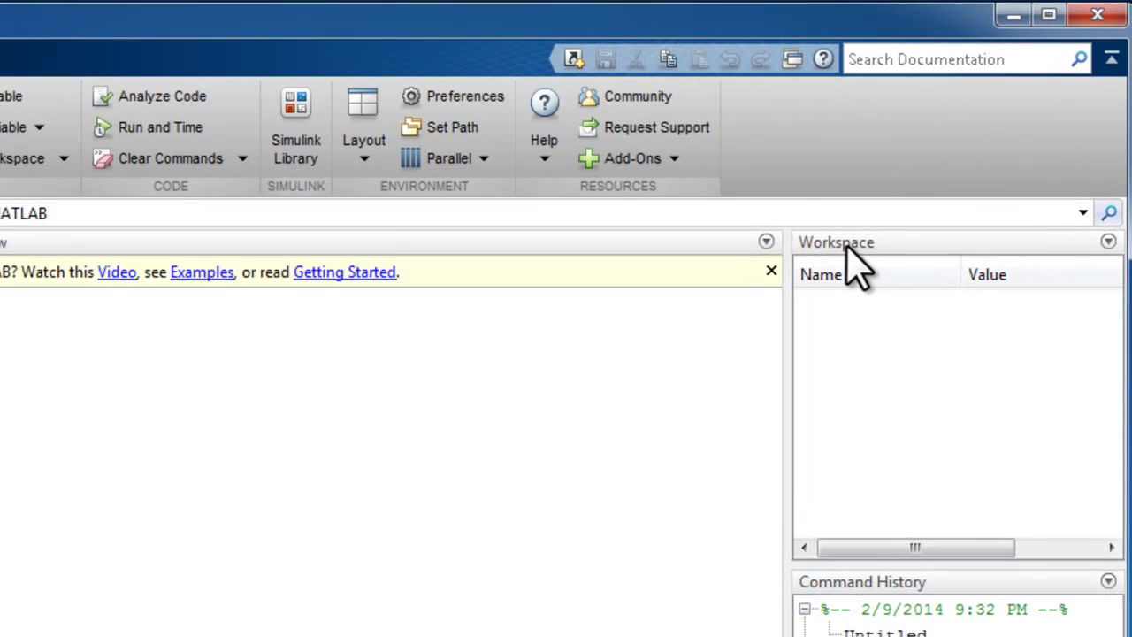
left_click(935, 171)
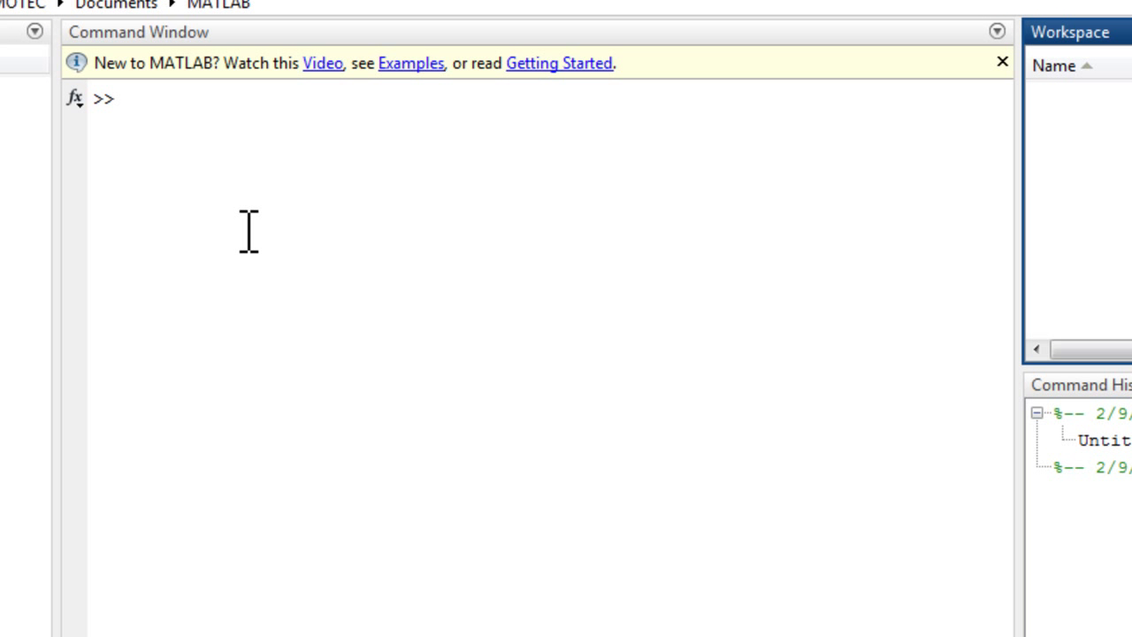
left_click(227, 107)
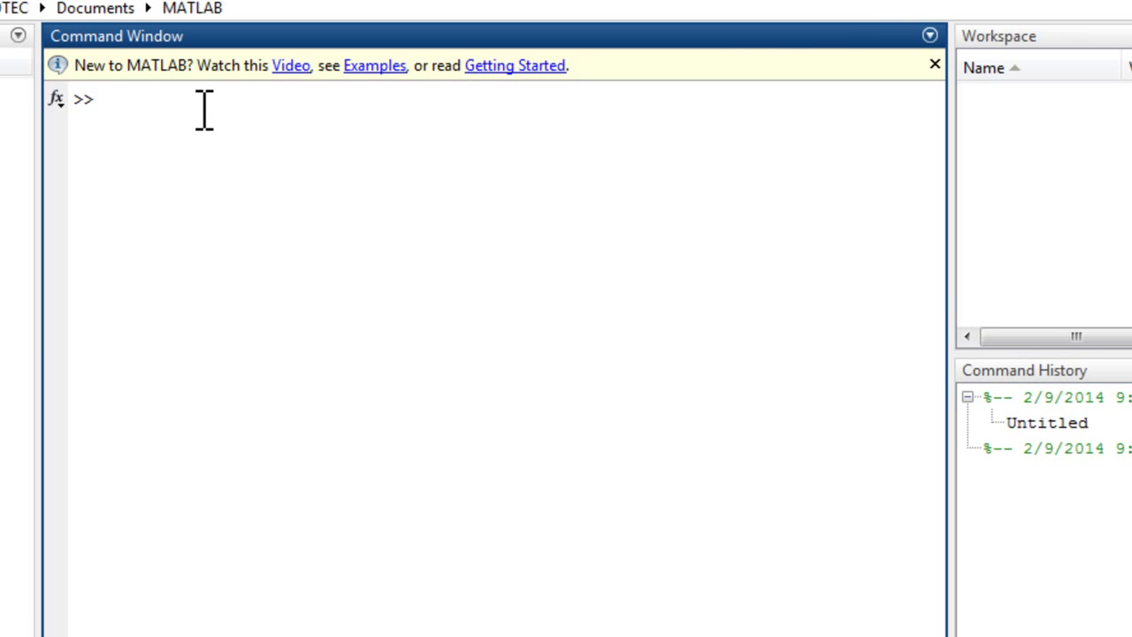
Evaluate i to get ans = 0 + 1i, then evaluate r to see it is undefined
type("i")
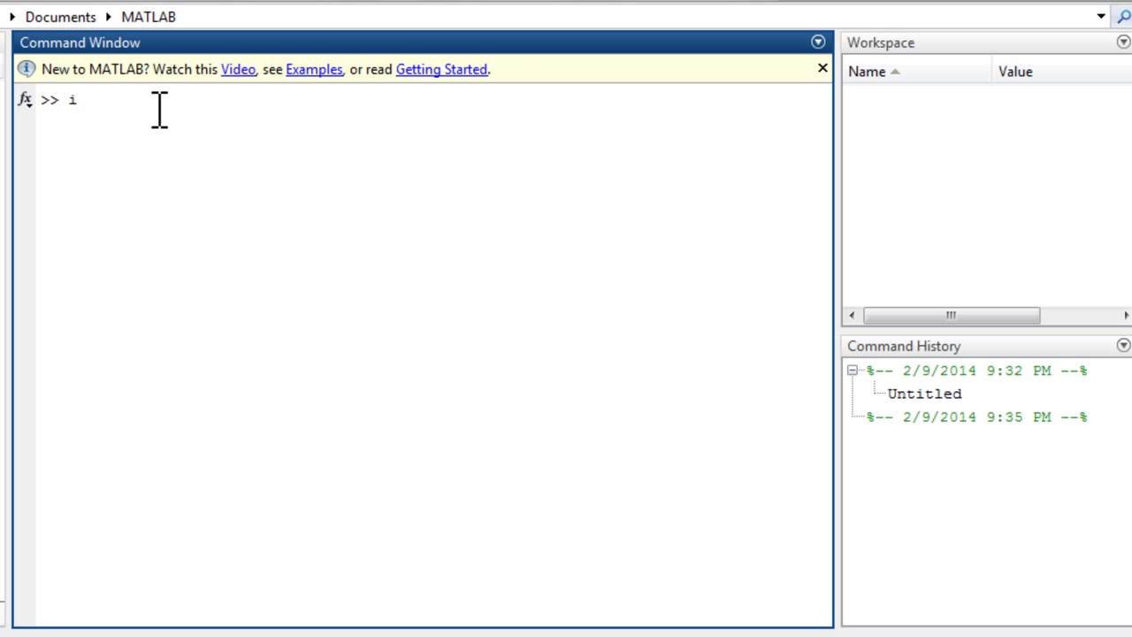
key("Return")
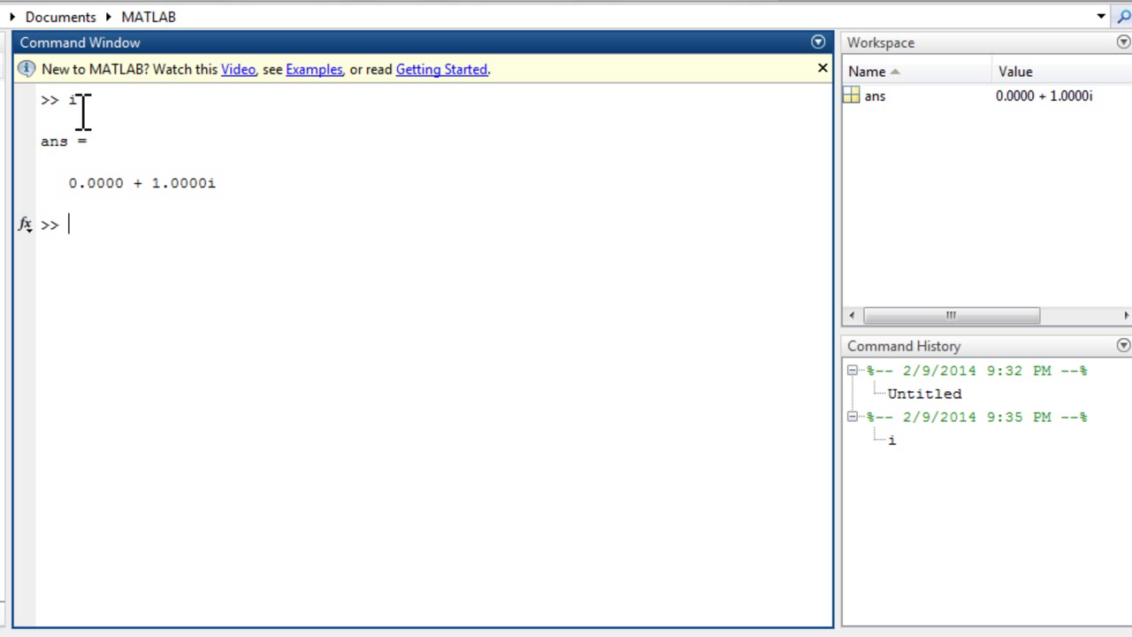
type("r")
key("Return")
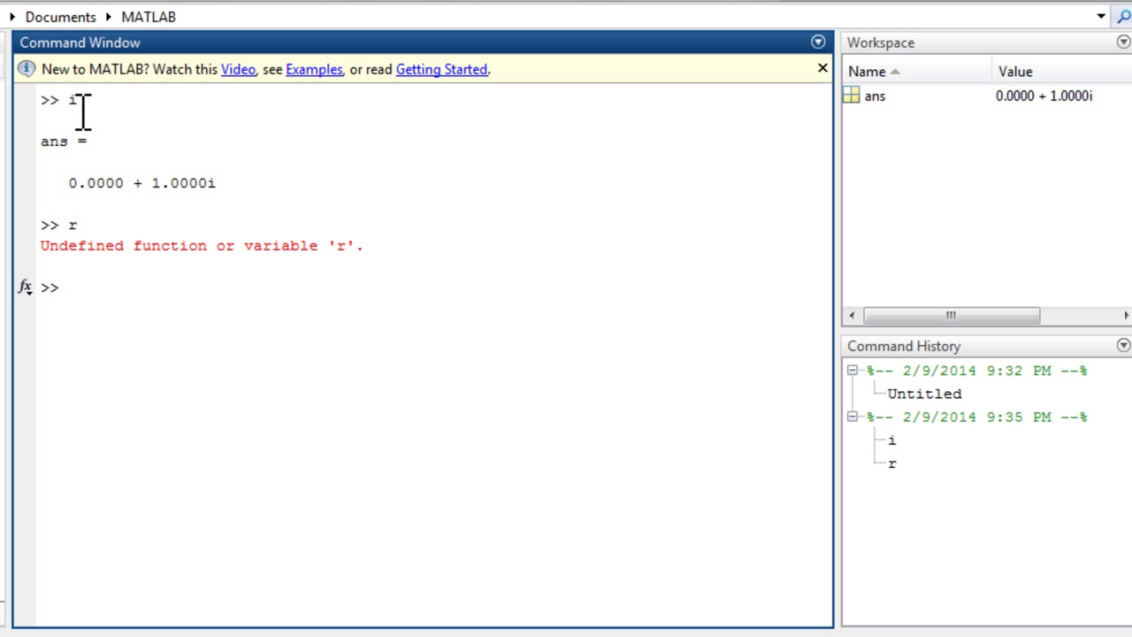
Enter the assignment r=10 at the Command Window prompt
type("r")
type("+")
key("BackSpace")
type("=")
type("10")
Run r=10 and select r in the Workspace to inspect it
key("Return")
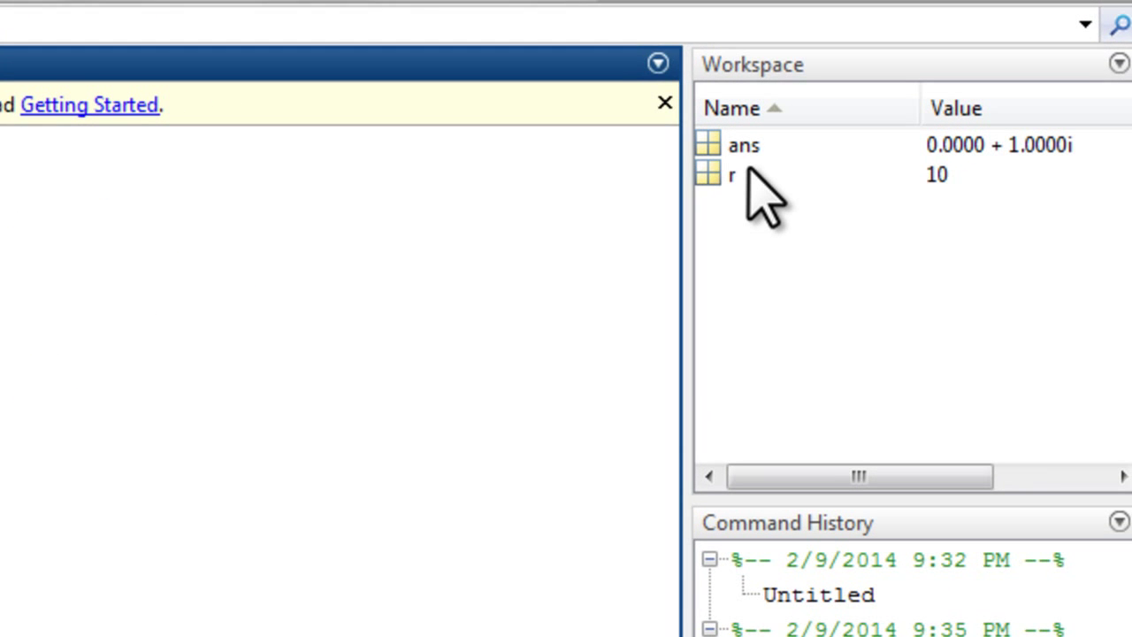
left_click(871, 115)
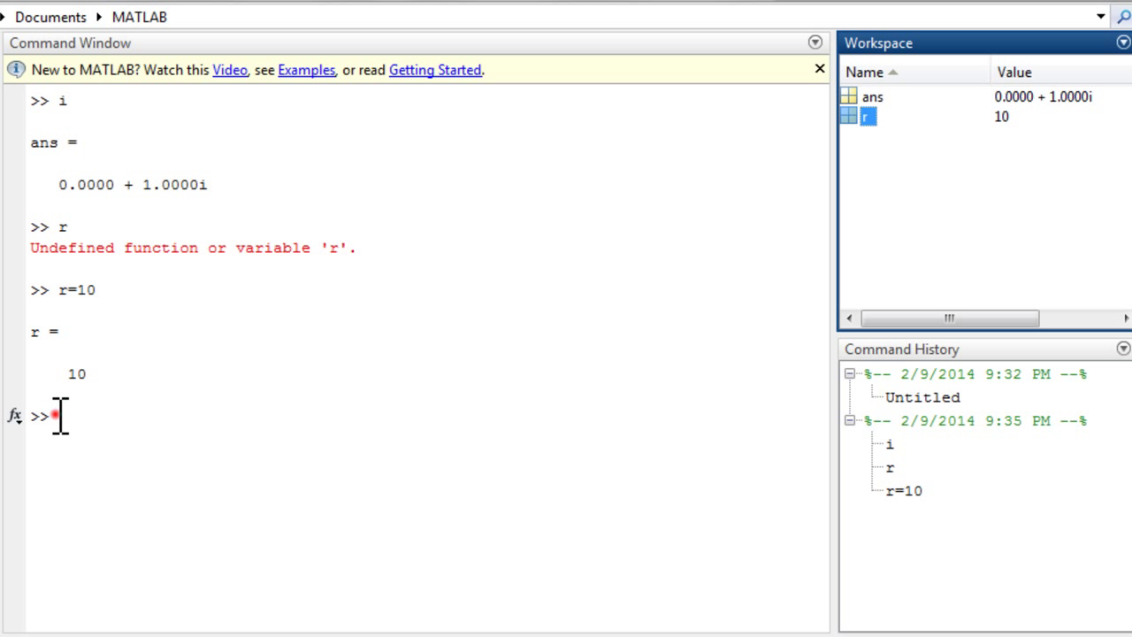
left_click(58, 416)
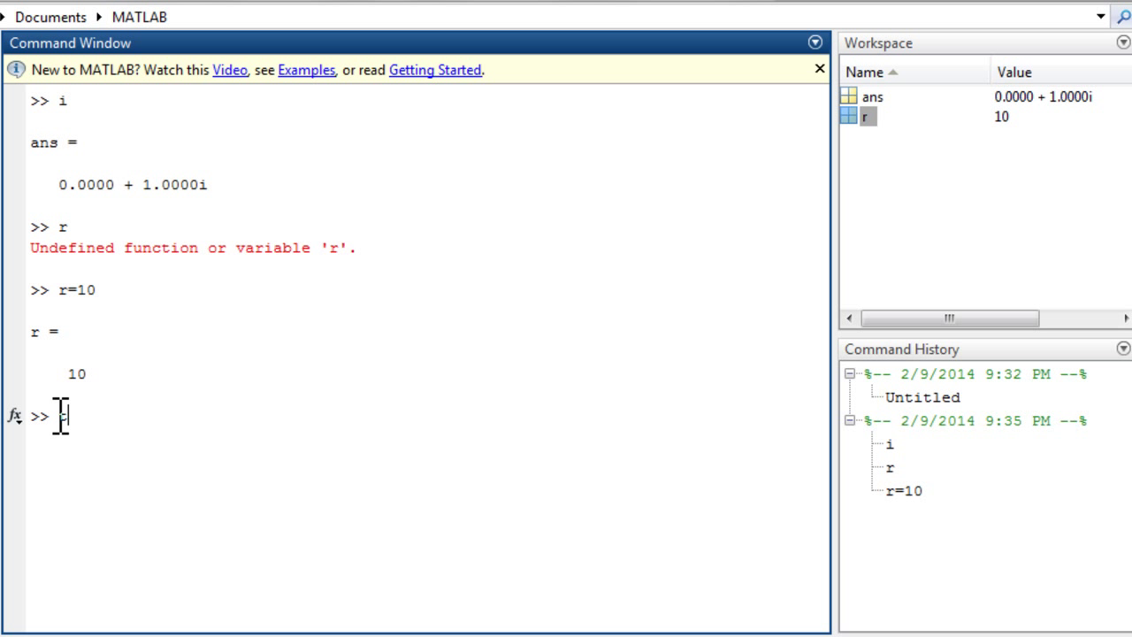
Create tot = 23 and check it in the Workspace beside r and ans
type("ot+")
key("BackSpace")
type("=")
type("23")
key("Return")
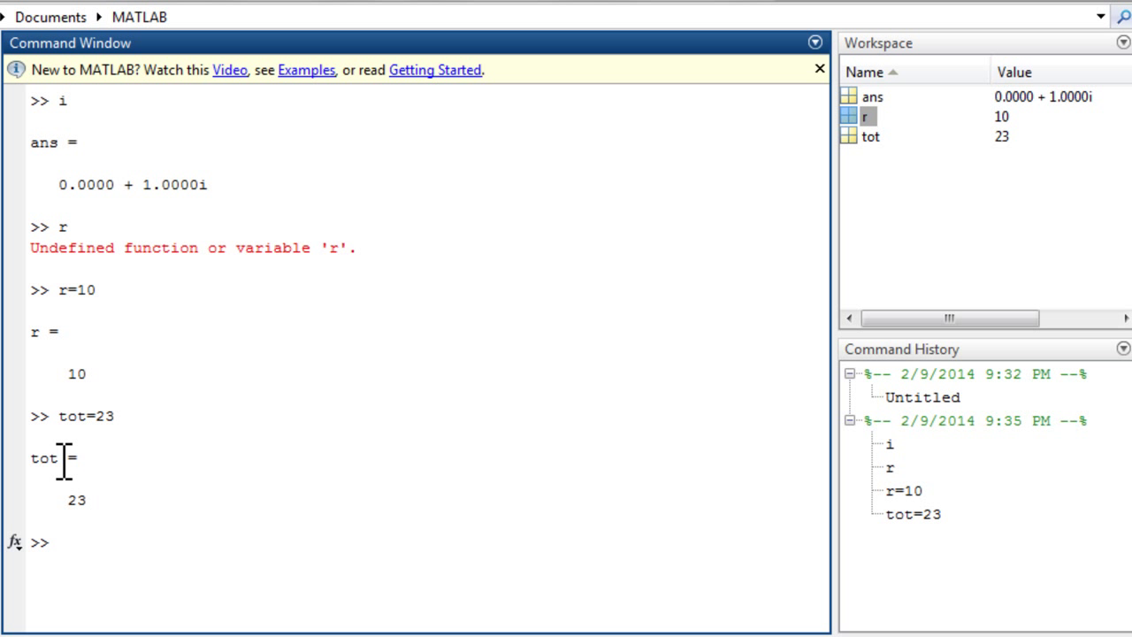
left_click(862, 139)
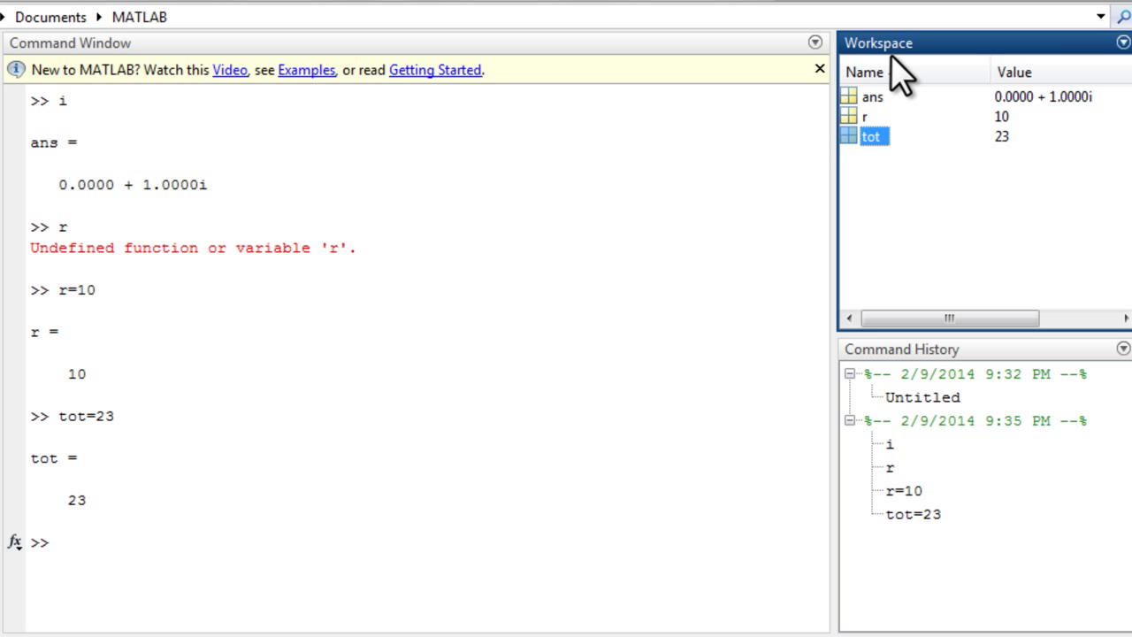
left_click(902, 221)
left_click(172, 546)
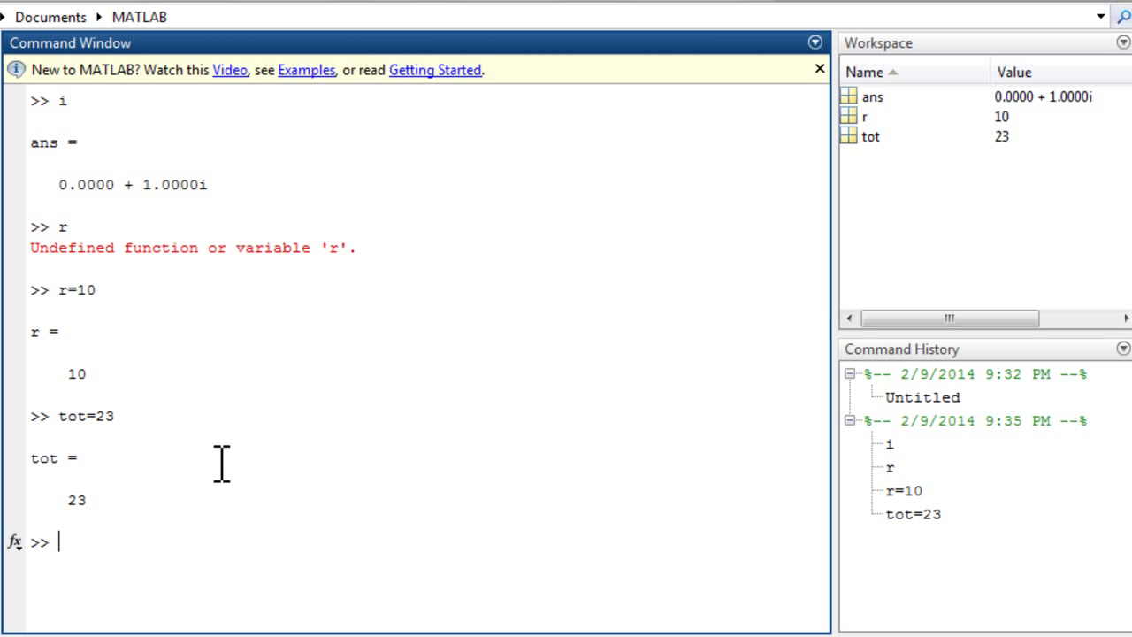
Display r's value of 10, then wipe the Command Window with clc
type("r")
key("Return")
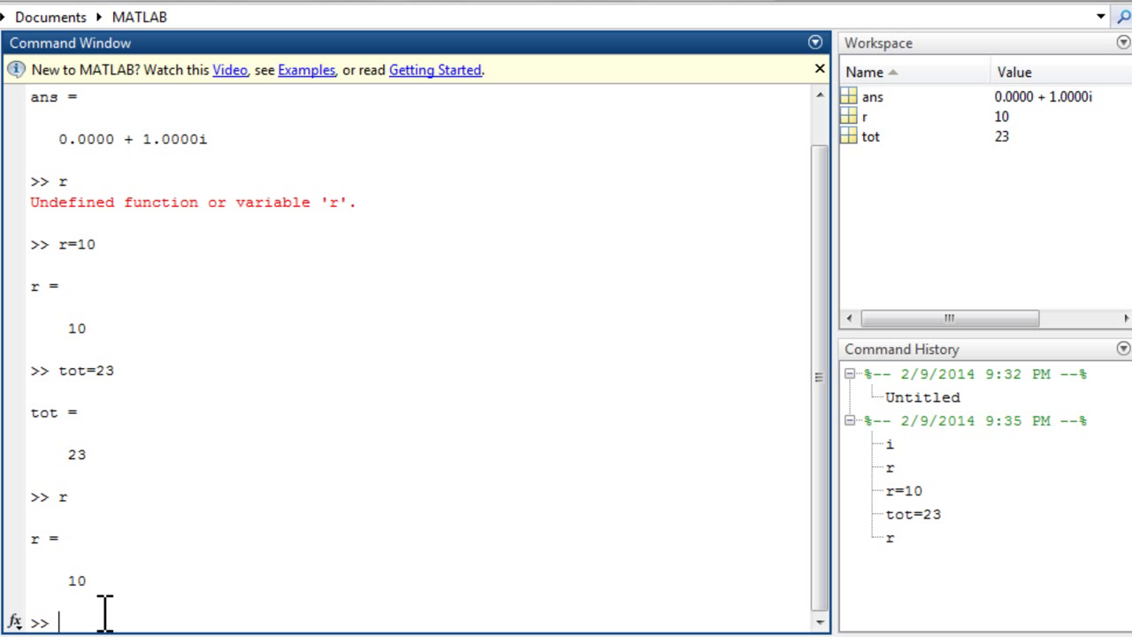
type("cv")
key("BackSpace")
type("l")
type("c")
key("Return")
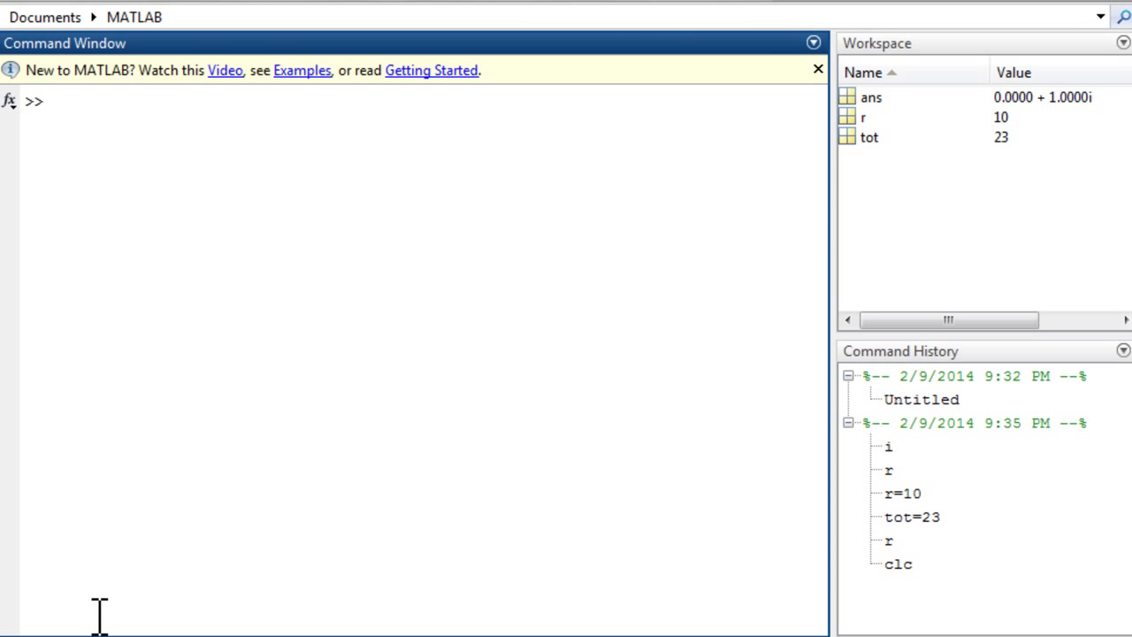
Delete r with clear r and confirm r is now undefined
type("clear ")
type("r")
key("Return")
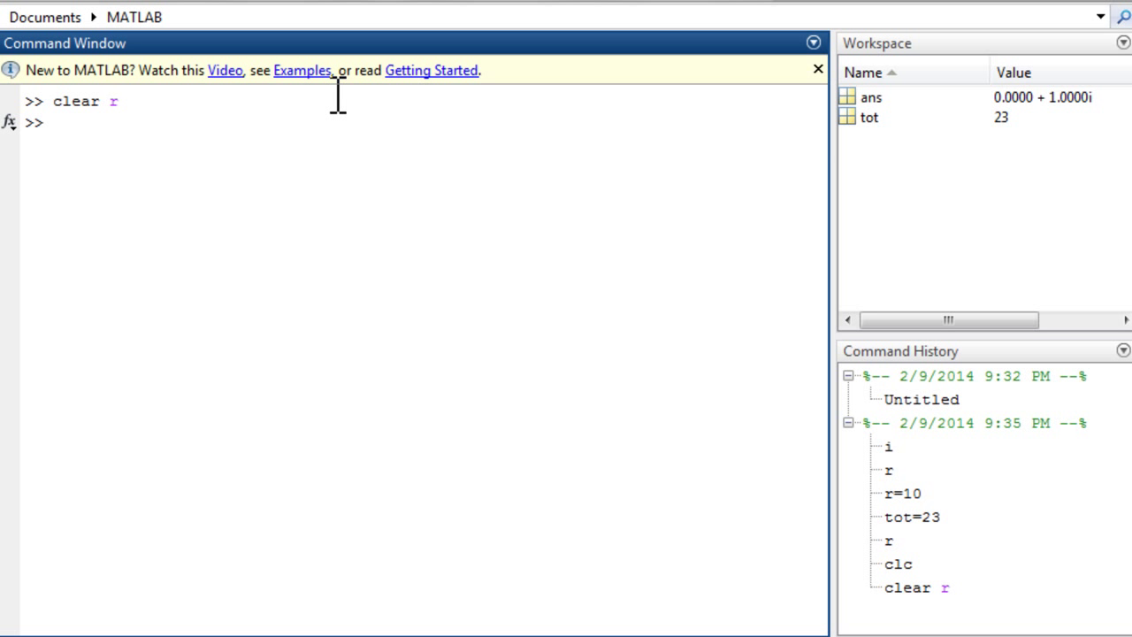
type("r")
key("Return")
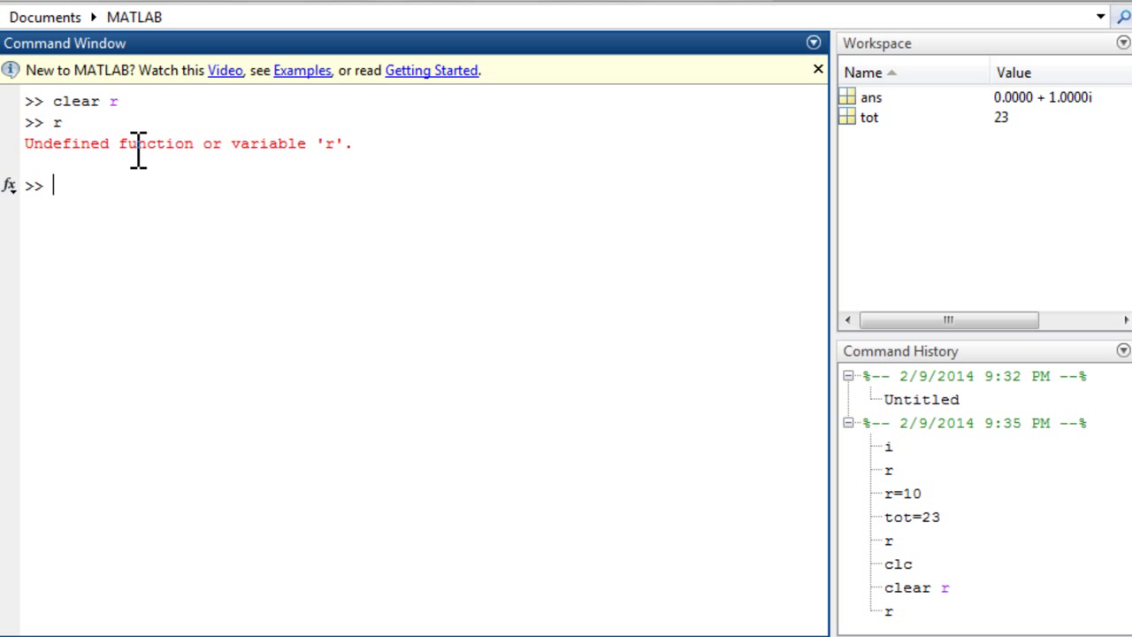
Recreate r = 10, then empty the workspace with clear all
type("r")
type("=10")
key("Return")
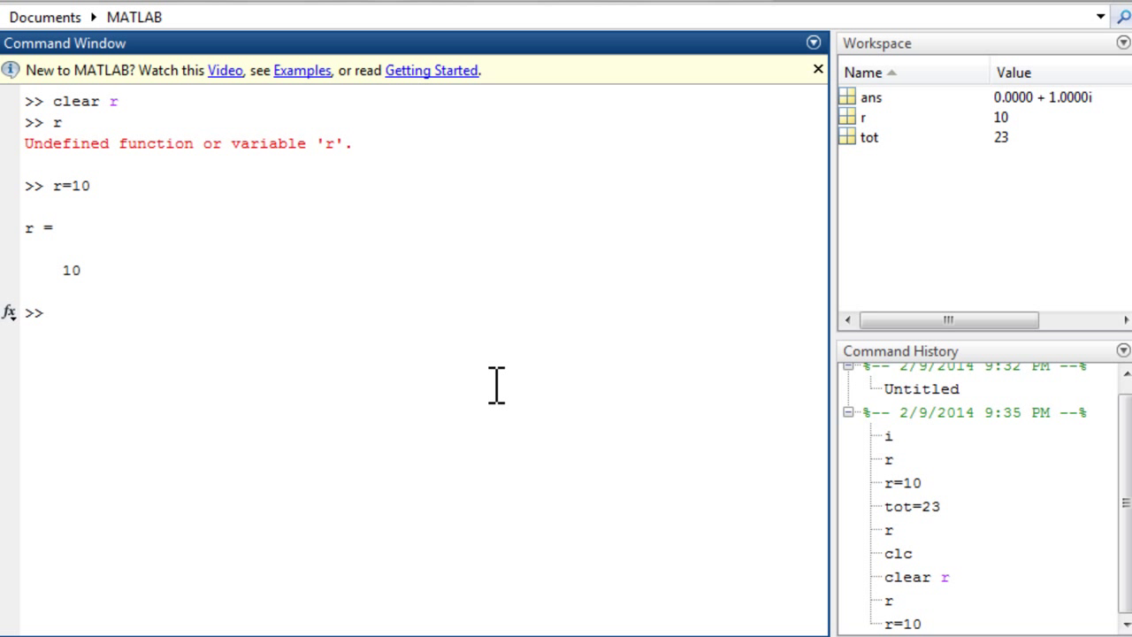
type("clear all")
key("Return")
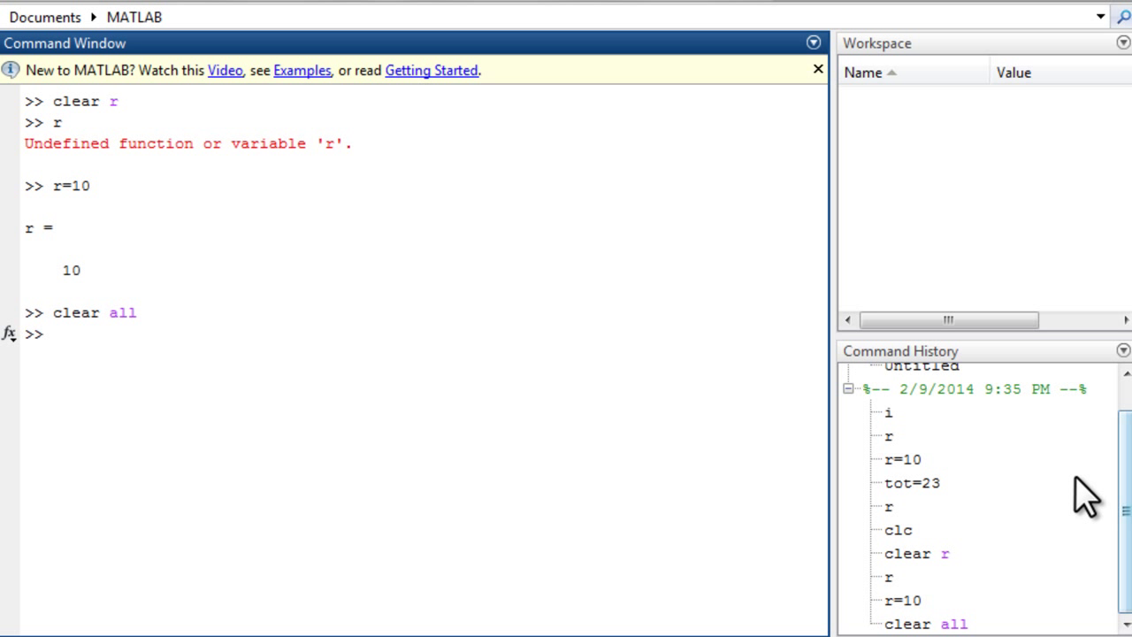
Rerun clc and clear r from the Command History into the Command Window
mouse_move(1120, 505)
left_mouse_down()
mouse_move(1123, 477)
mouse_move(1126, 536)
mouse_move(1119, 450)
left_mouse_up()
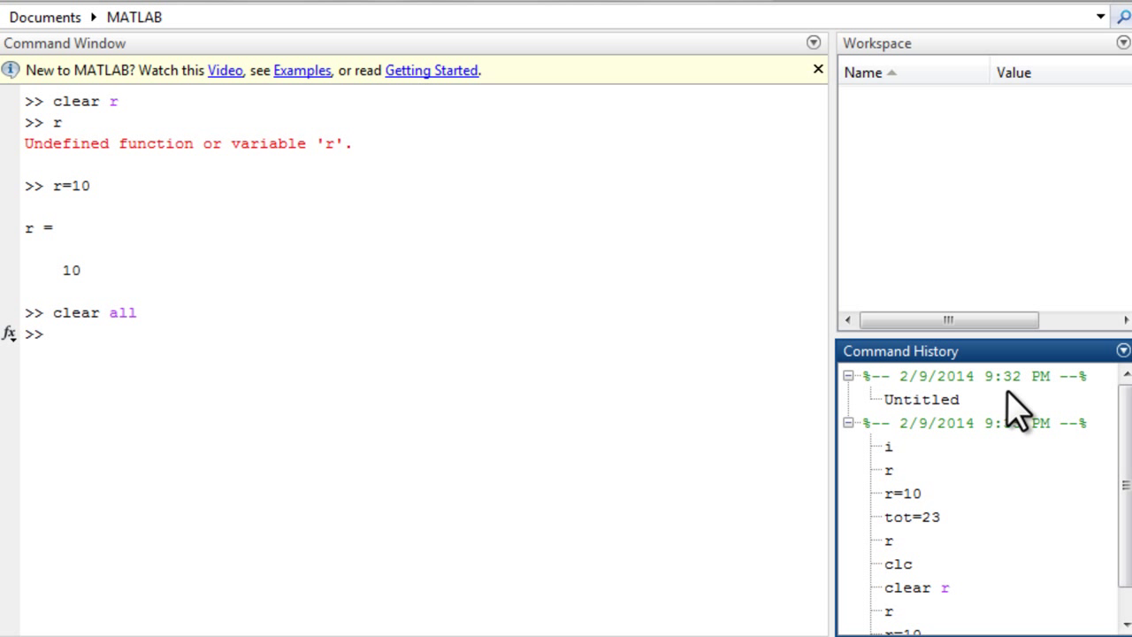
scroll(972, 460, "down", 1)
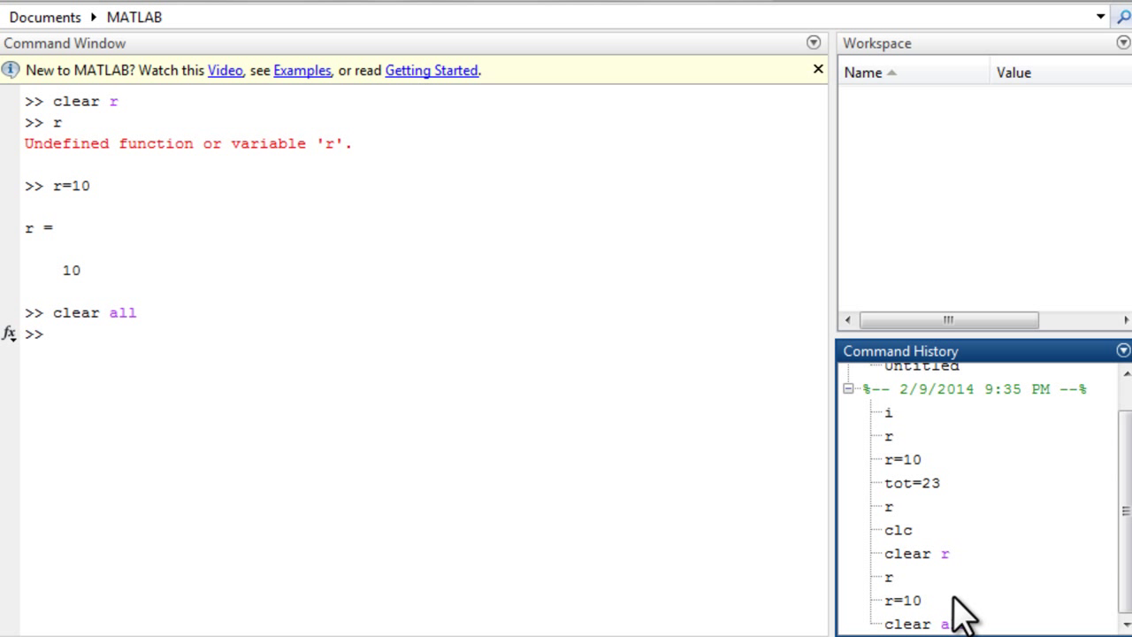
double_click(902, 531)
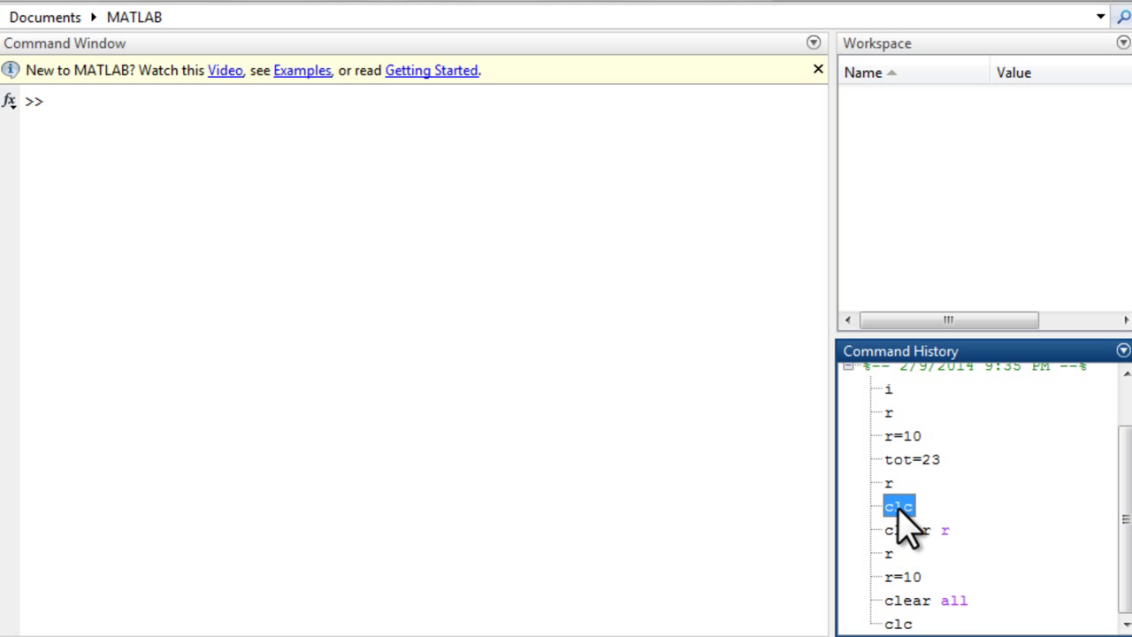
left_click_drag(915, 531, 71, 106)
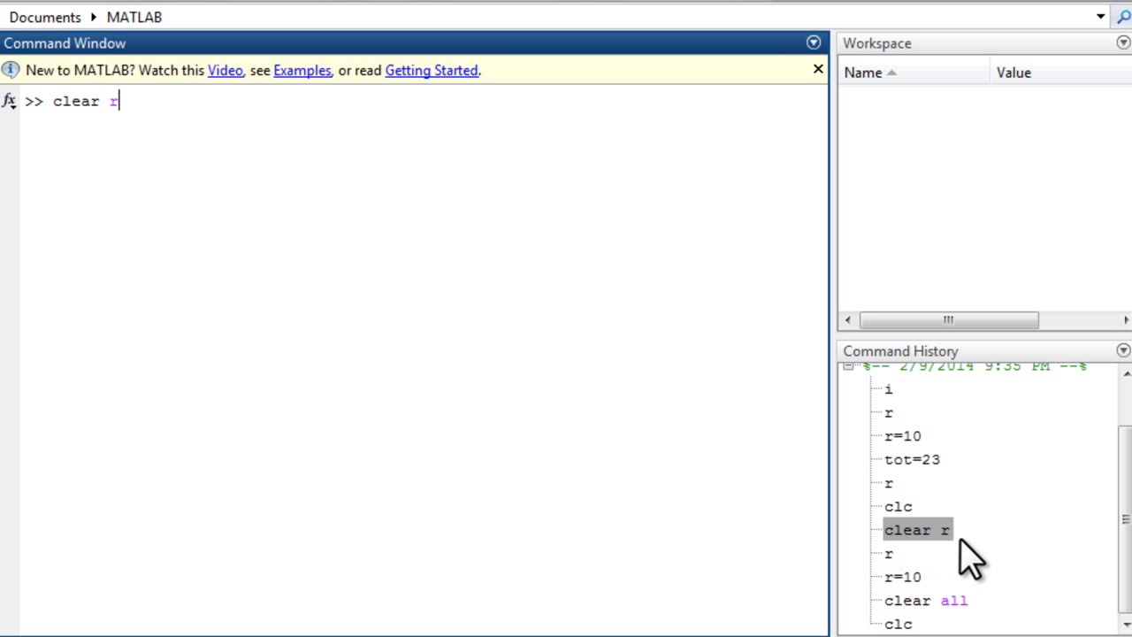
key("Return")
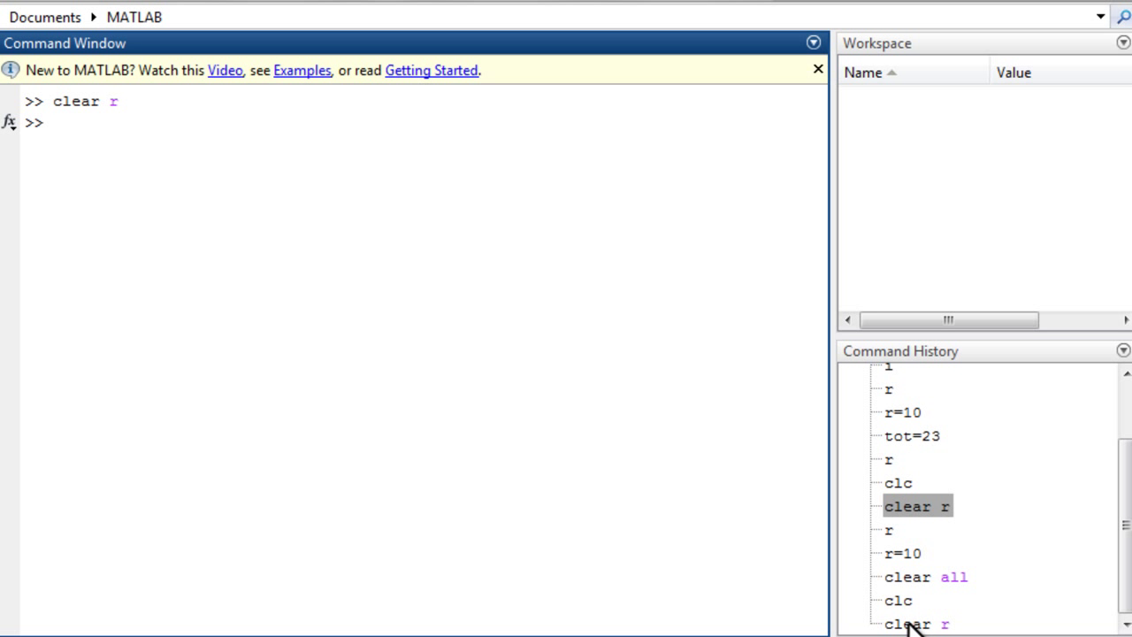
left_click_drag(1121, 573, 1122, 500)
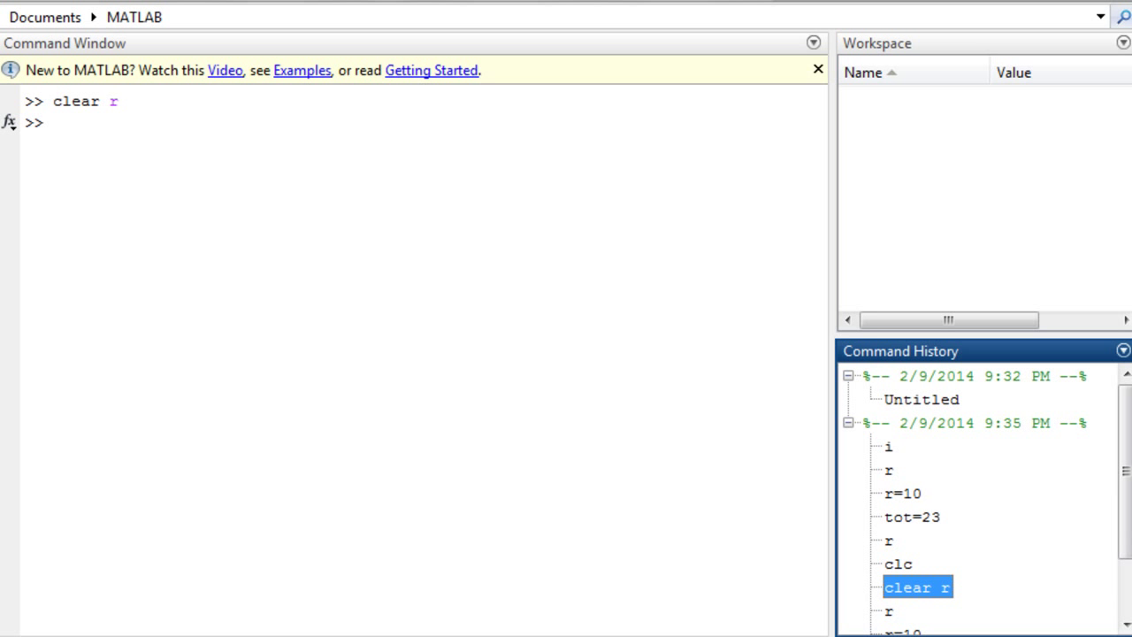